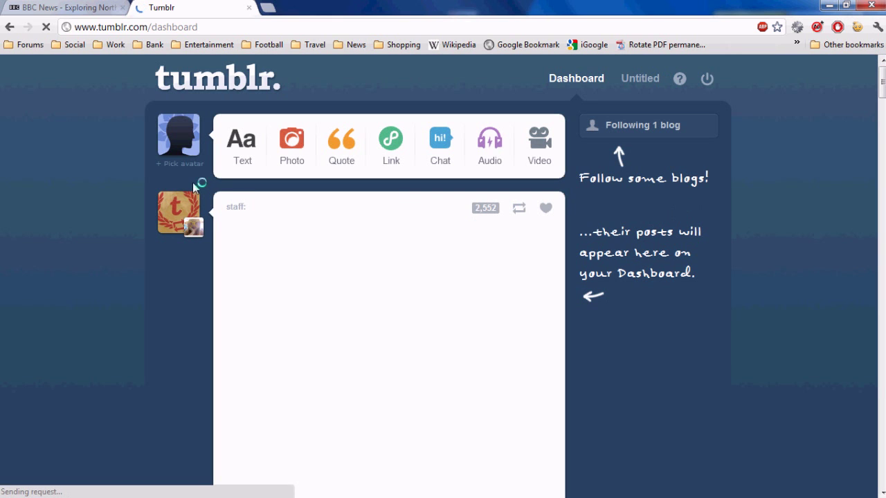
# - From the new Tumblr dashboard, select the current web address in the address bar
pyautogui.click(337, 30)
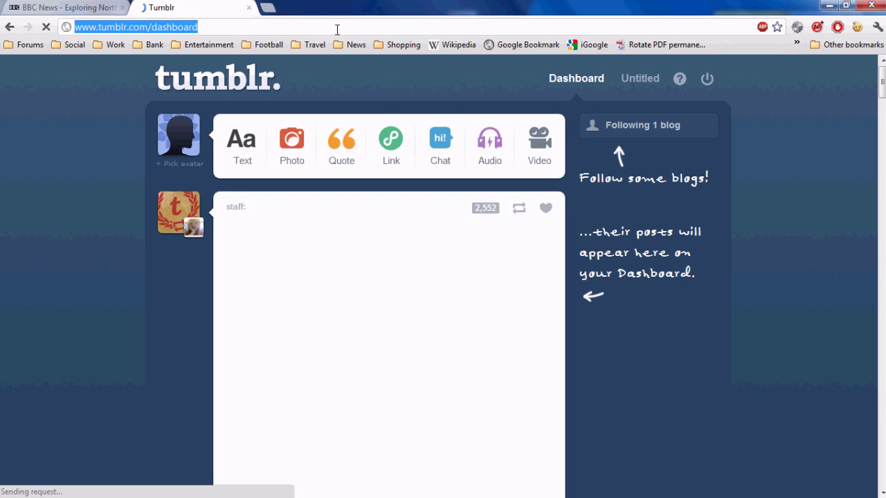
pyautogui.write('www.argublogging.com')
pyautogui.press('Return')
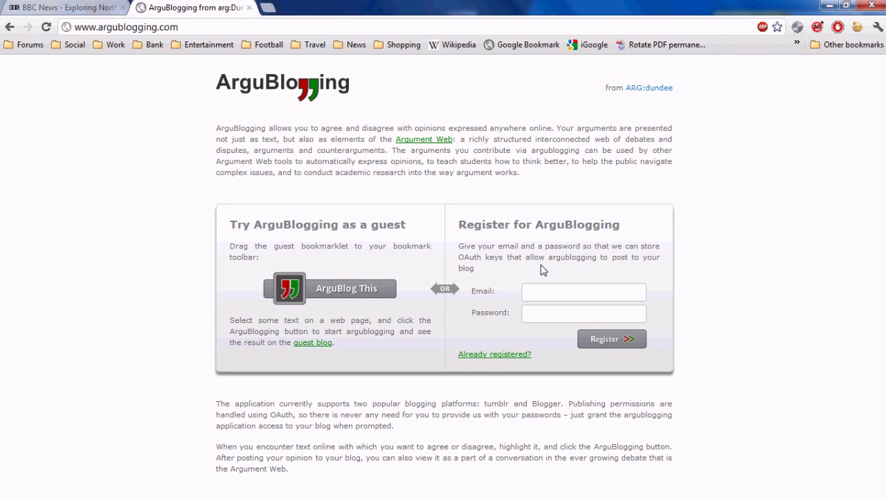
pyautogui.click(540, 291)
pyautogui.press('Tab')
pyautogui.write('argublogging')
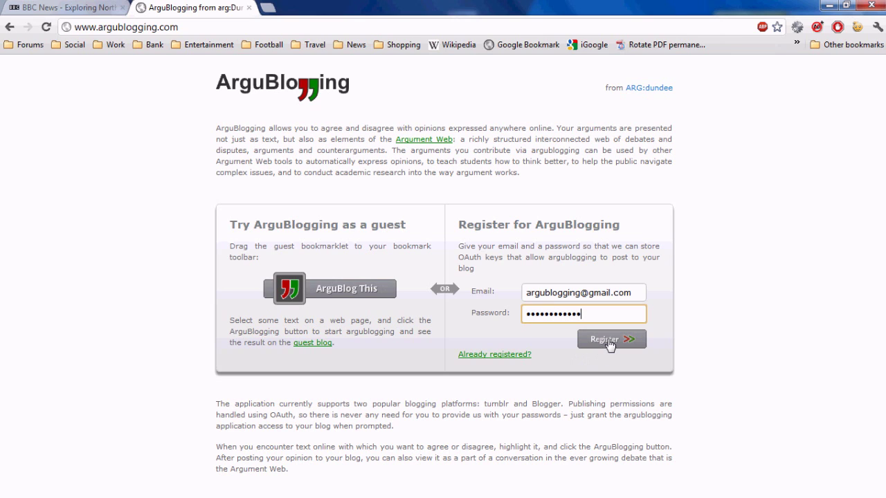
pyautogui.click(610, 342)
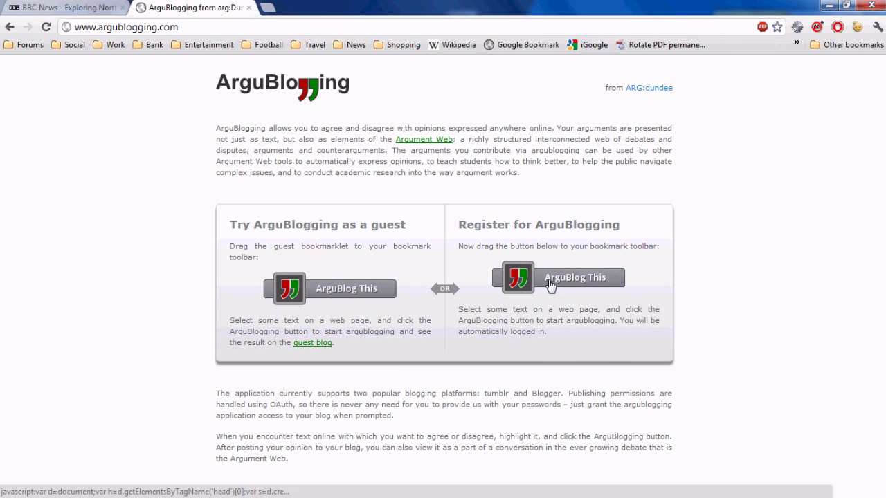
pyautogui.moveTo(550, 286)
pyautogui.mouseDown()
pyautogui.moveTo(479, 220)
pyautogui.moveTo(510, 235)
pyautogui.moveTo(466, 114)
pyautogui.moveTo(429, 50)
pyautogui.mouseUp()
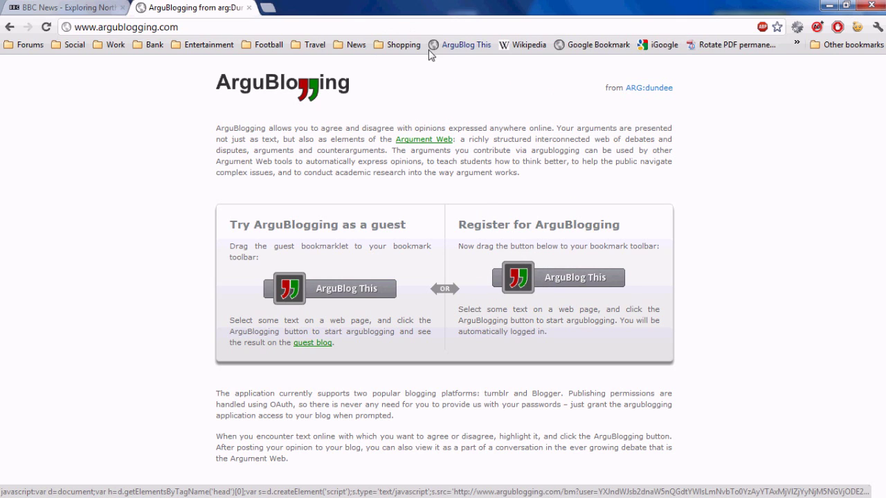
# - On the BBC North Korea article, select comment 29's text and launch ArguBlog This on it
pyautogui.click(84, 8)
pyautogui.scroll(-14, 321, 258)
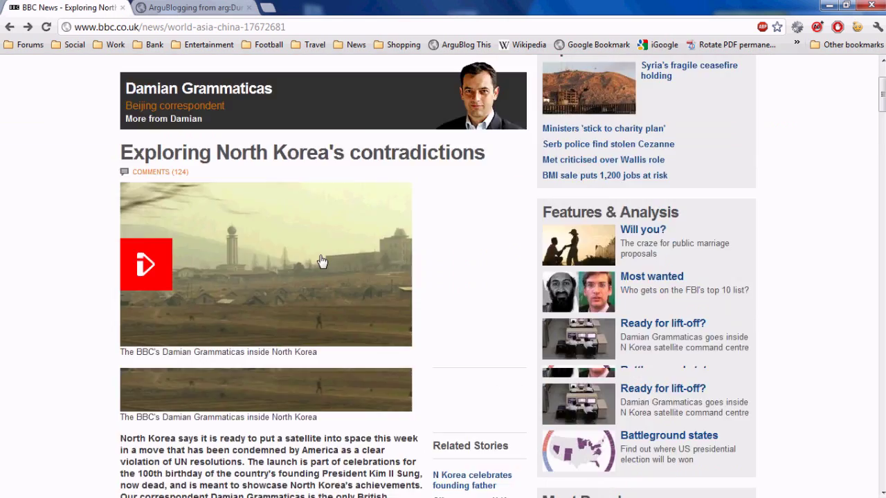
pyautogui.scroll(-20, 320, 256)
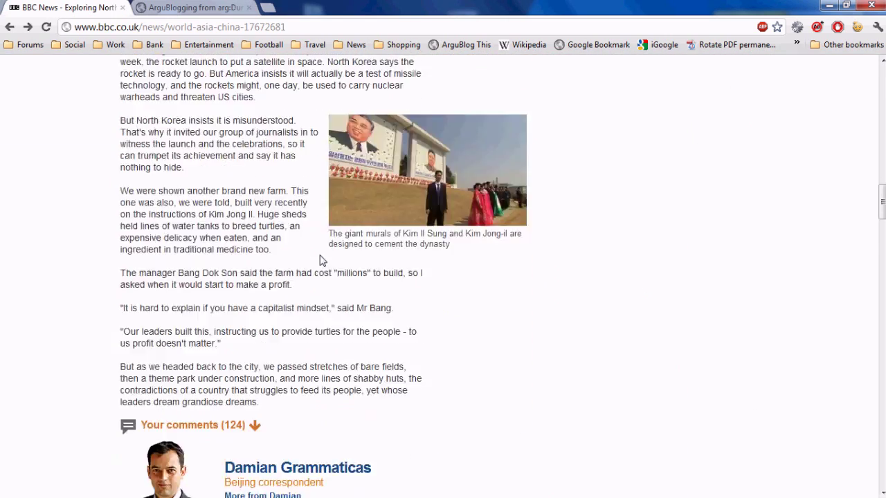
pyautogui.scroll(-10, 321, 257)
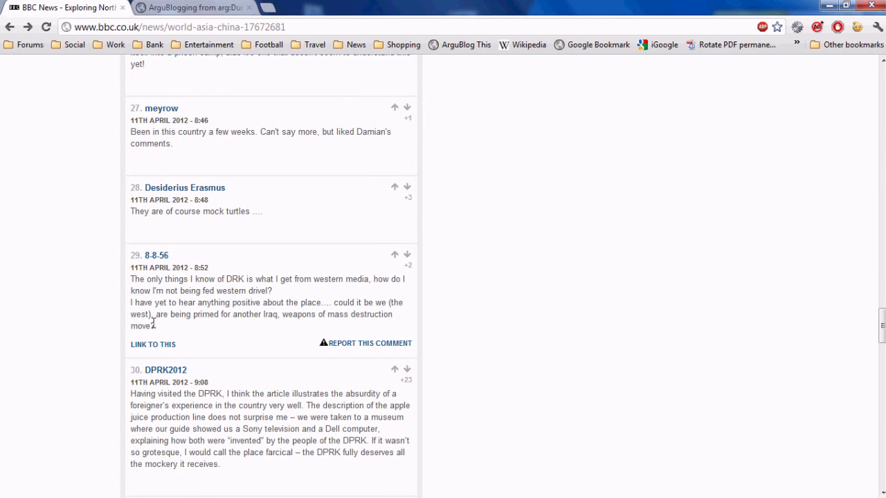
pyautogui.moveTo(155, 325); pyautogui.dragTo(125, 280)
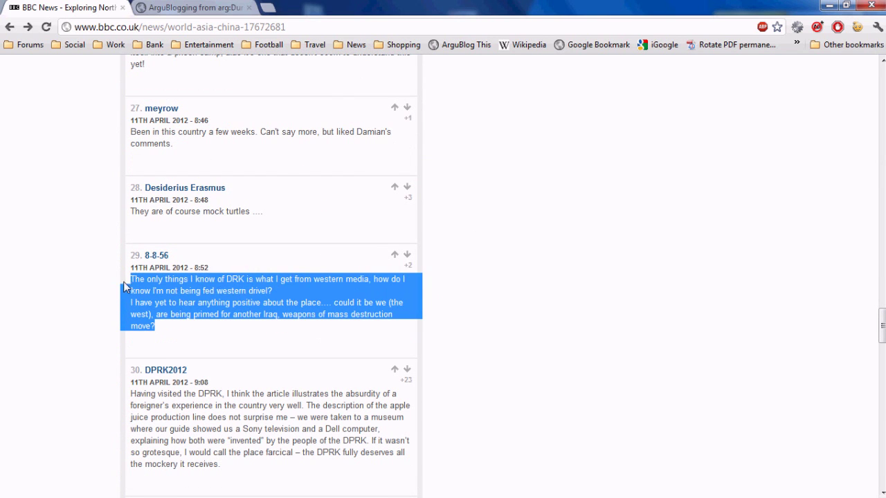
pyautogui.click(455, 45)
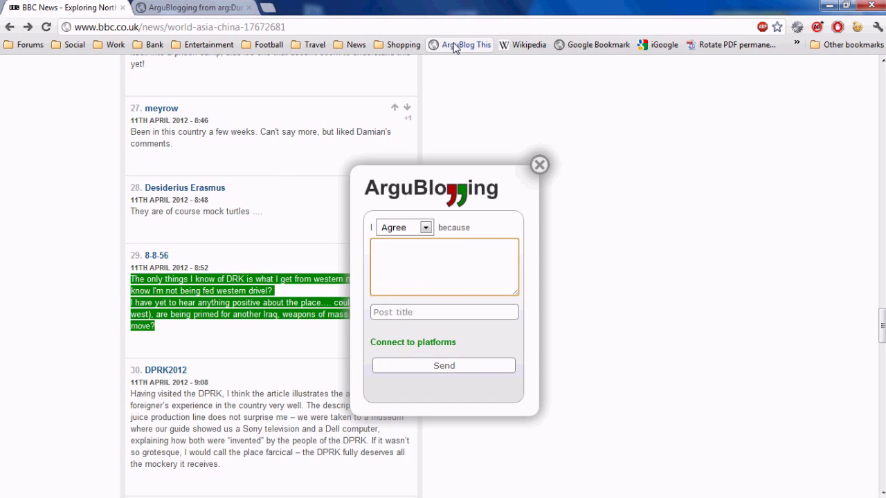
# - Connect the Tumblr account to the ArguBlogging form, allowing access, and begin the reason text
pyautogui.click(430, 344)
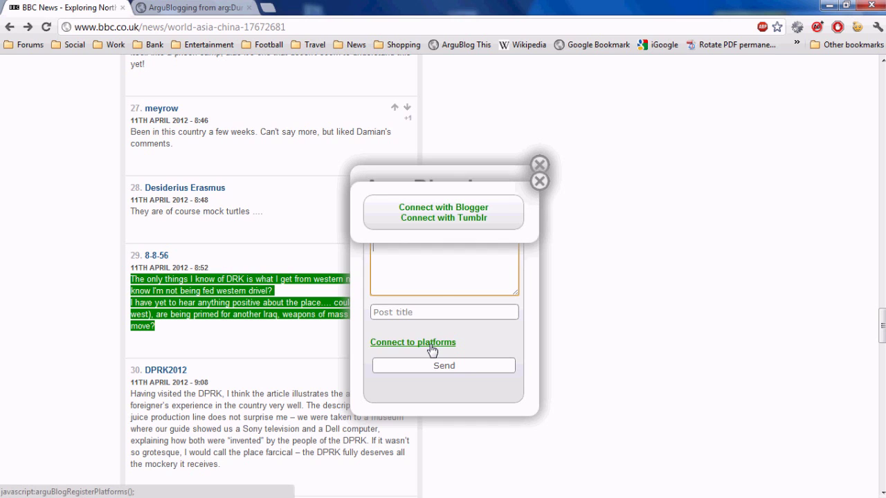
pyautogui.click(462, 222)
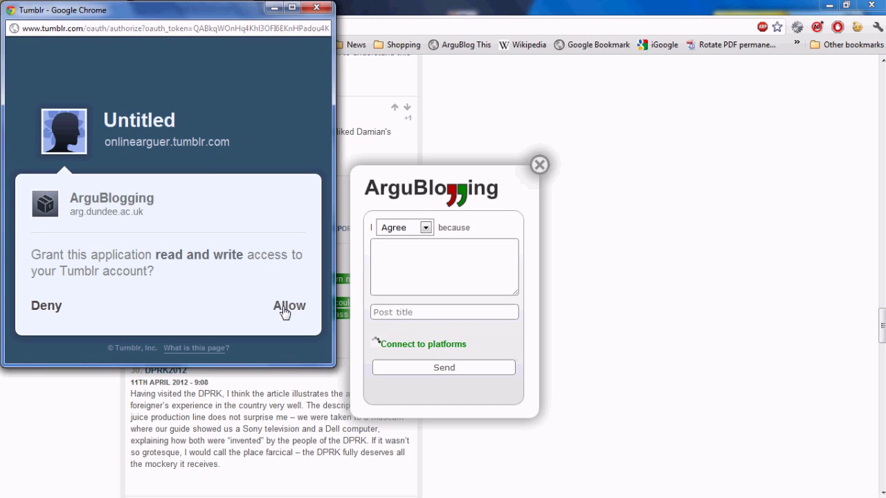
pyautogui.click(286, 306)
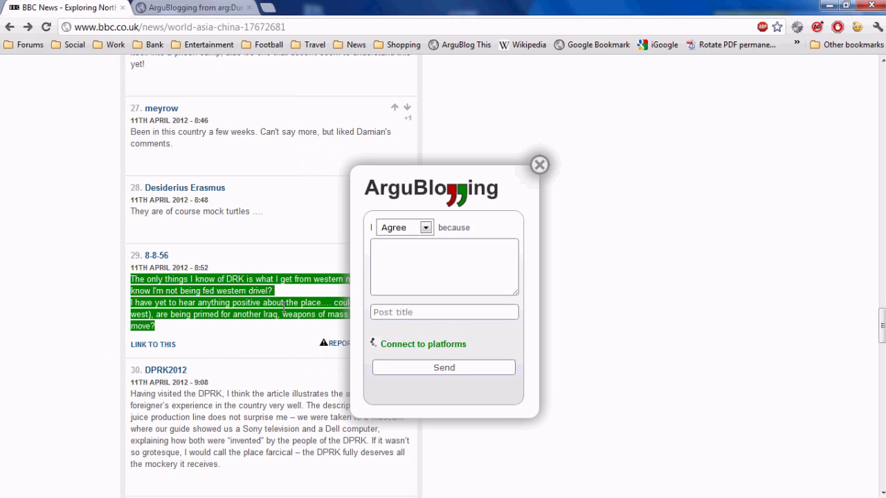
pyautogui.click(457, 265)
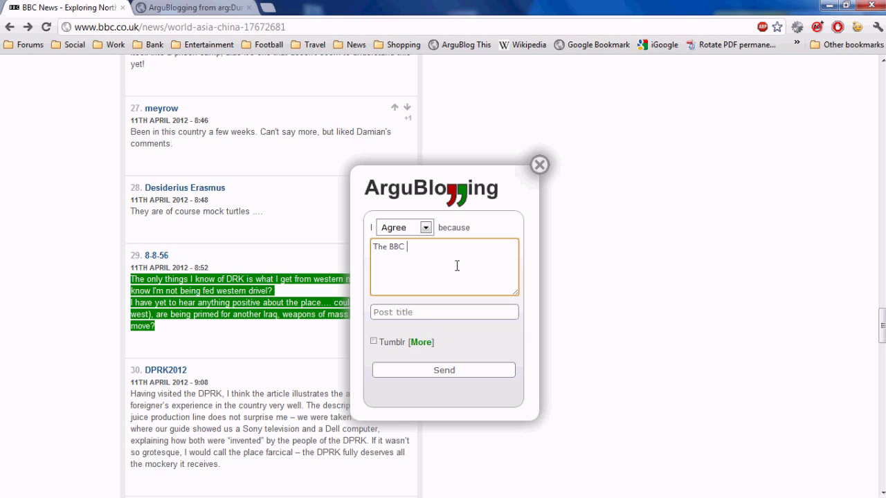
# - Write the BBC-is-unbiased reason, title it 'The BBC is respected', tick Tumblr and choose Disagree
pyautogui.write('The BBC doesn\'t feed "western drivel". It is a respec')
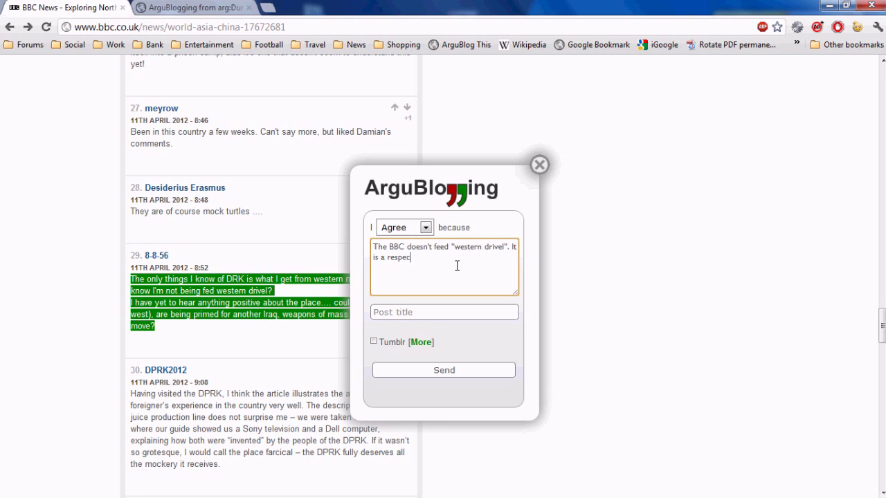
pyautogui.write('ted, unbiased broadcaster.')
pyautogui.press('Tab')
pyautogui.write('The')
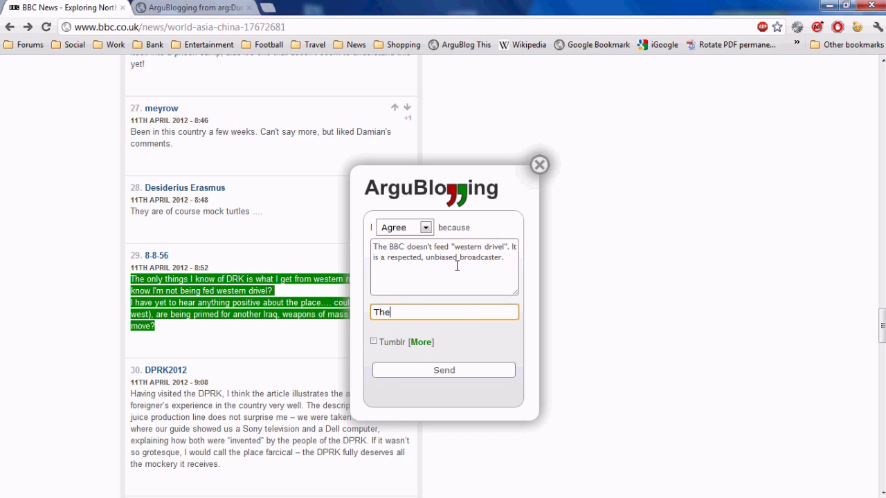
pyautogui.write(' BBC is respected')
pyautogui.click(374, 342)
pyautogui.click(425, 228)
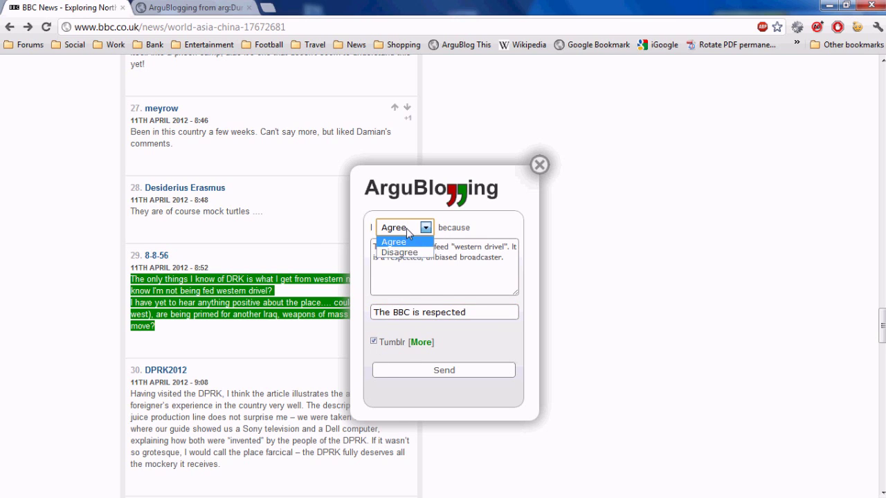
pyautogui.click(414, 254)
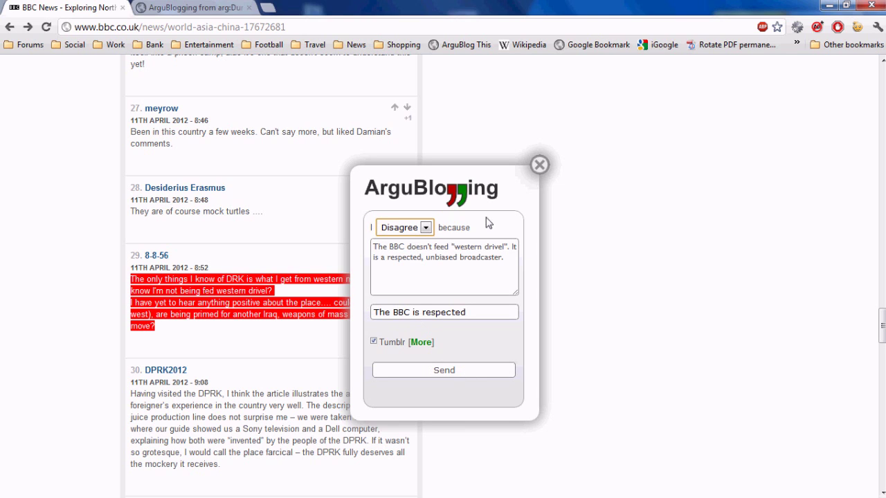
pyautogui.moveTo(497, 191); pyautogui.dragTo(631, 168)
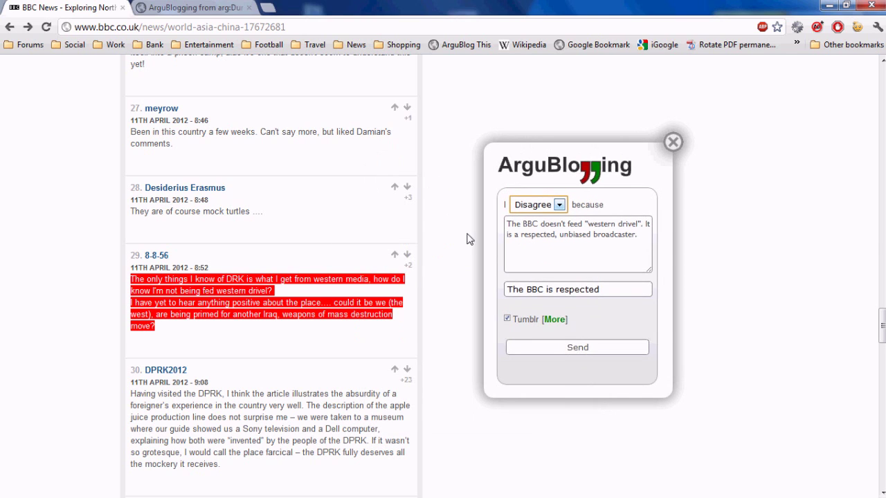
# - Send the Disagree response to Tumblr, view the post, and open the conversation diagram
pyautogui.click(566, 348)
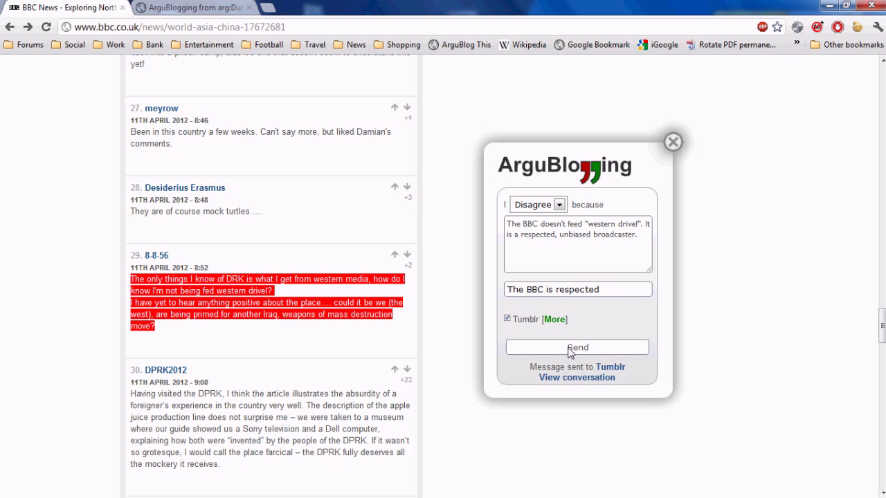
pyautogui.click(615, 377)
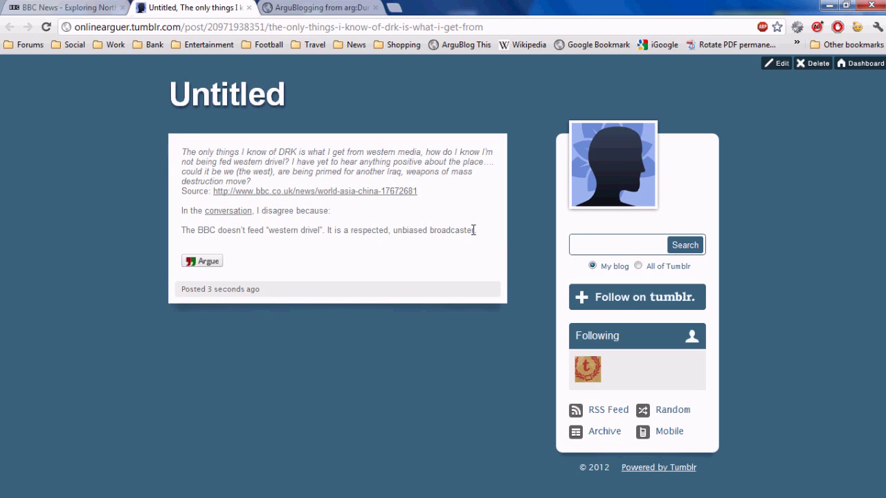
pyautogui.click(100, 7)
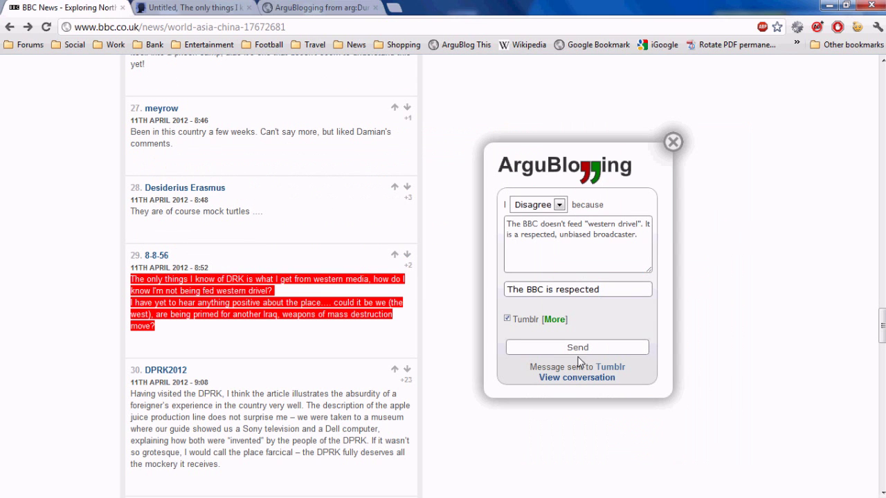
pyautogui.click(577, 378)
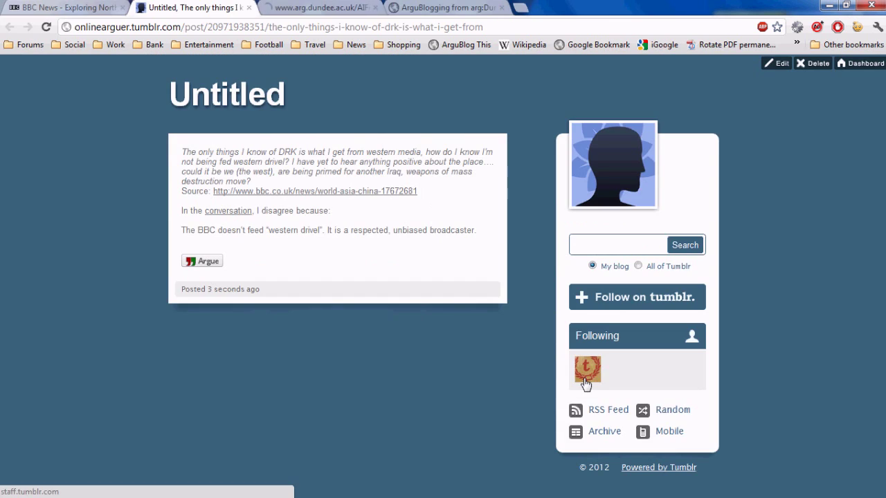
pyautogui.click(303, 7)
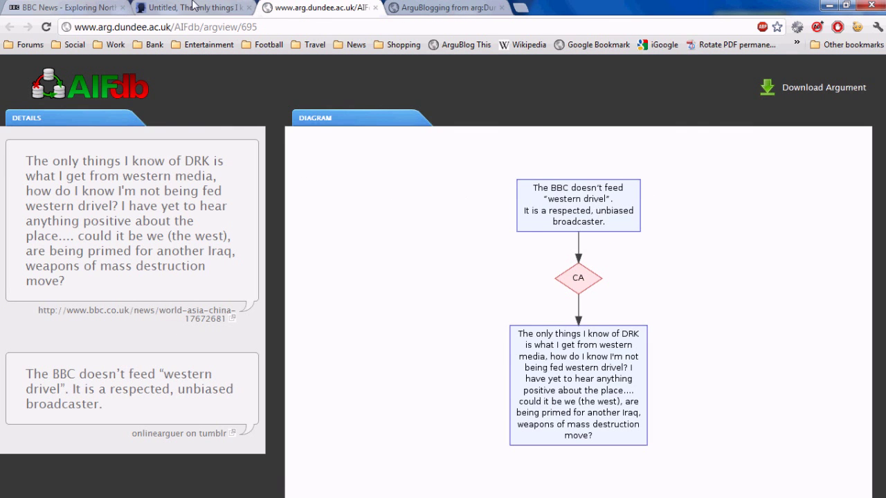
# - Return to the Tumblr post and follow its 'conversation' link to the AIFdb diagram
pyautogui.click(235, 9)
pyautogui.click(233, 213)
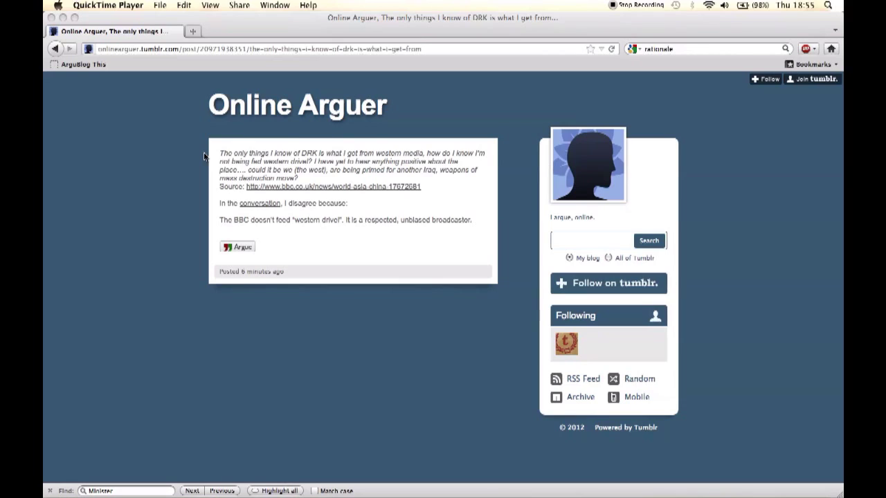
# - Select the whole BBC reply sentence in the Online Arguer Tumblr post
pyautogui.click(220, 222)
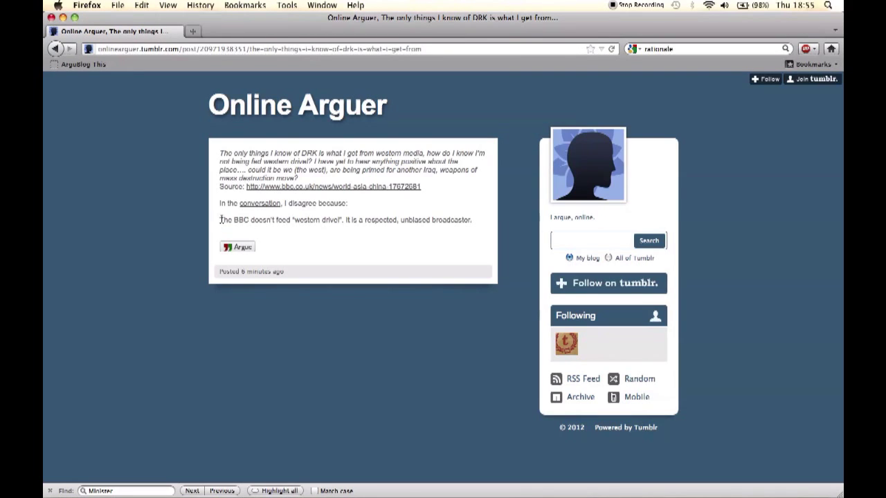
pyautogui.tripleClick(425, 218)
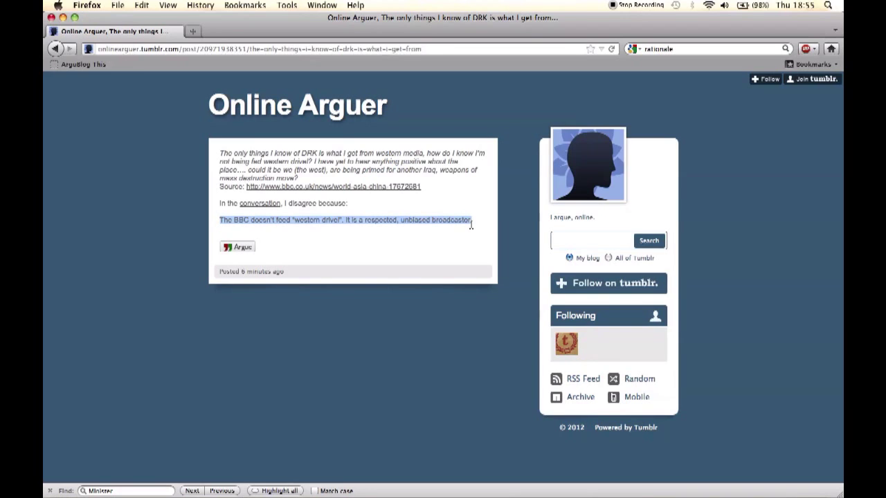
# - Send a Disagree reply titled 'Western Drivel', arguing BBC1 prime time is western drivel, to Blogger
pyautogui.click(87, 65)
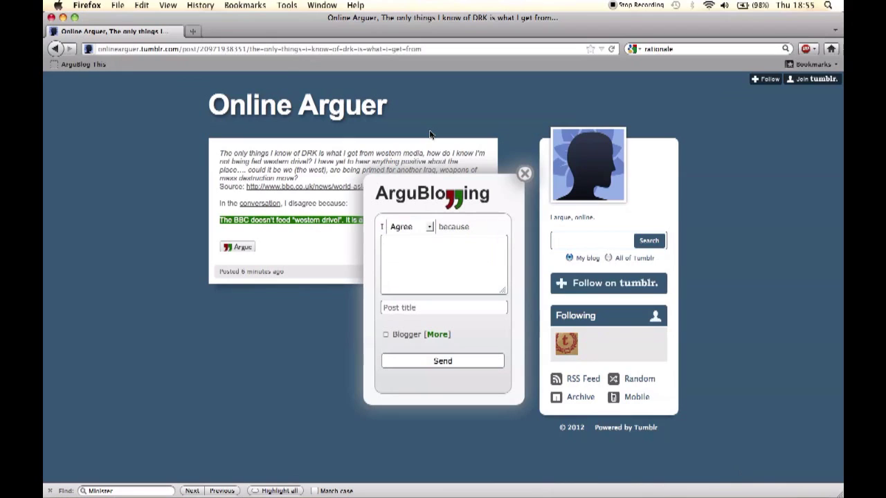
pyautogui.click(430, 227)
pyautogui.click(414, 250)
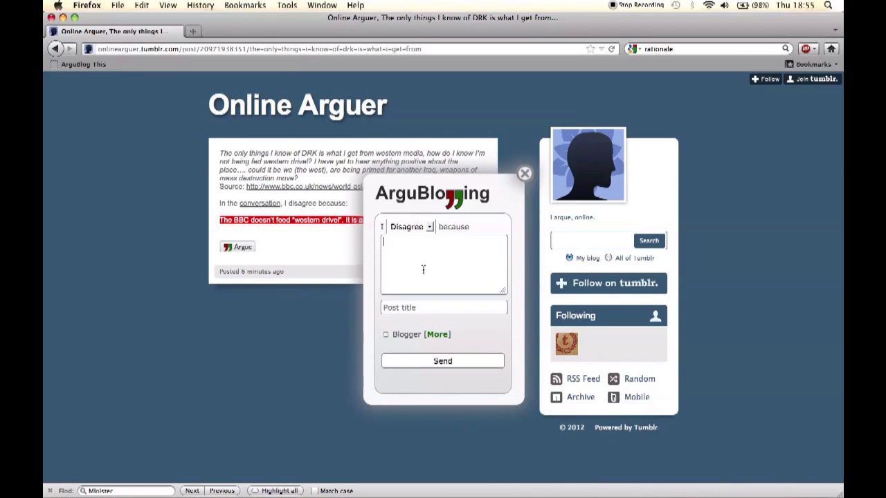
pyautogui.write('Nonsense. The BBC is filled with')
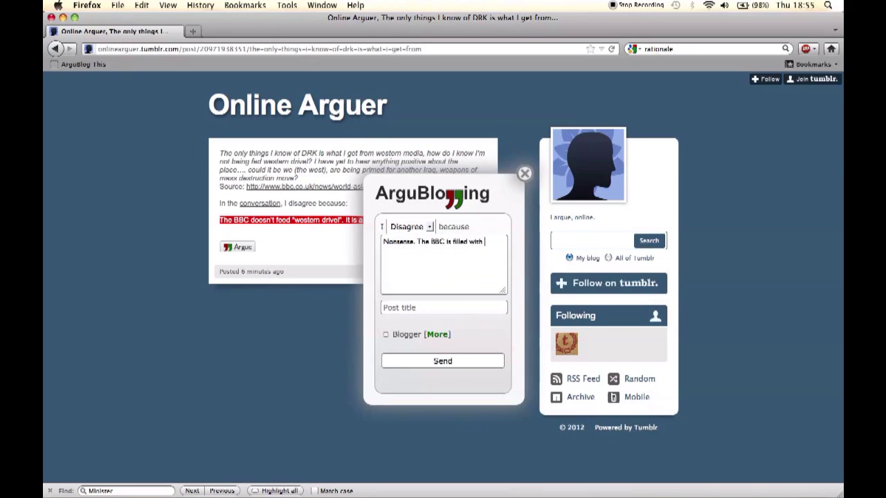
pyautogui.write(' western drivel')
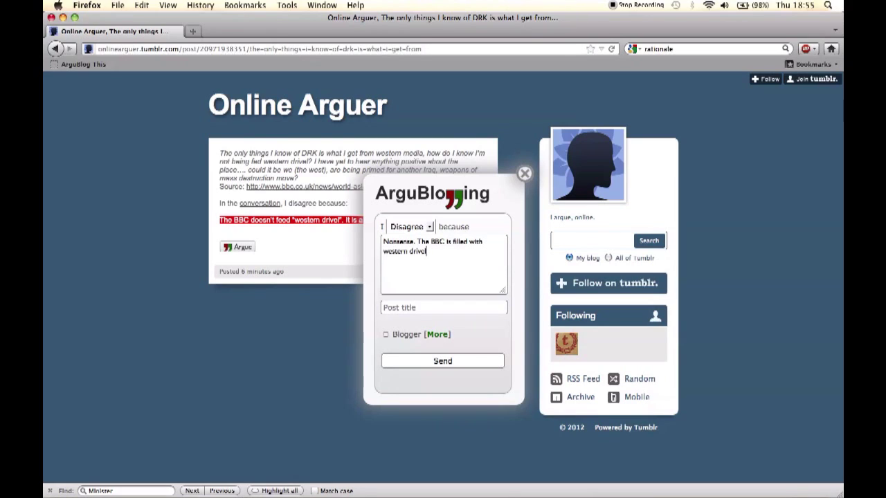
pyautogui.write('. Try watching BBC1 at prime time!')
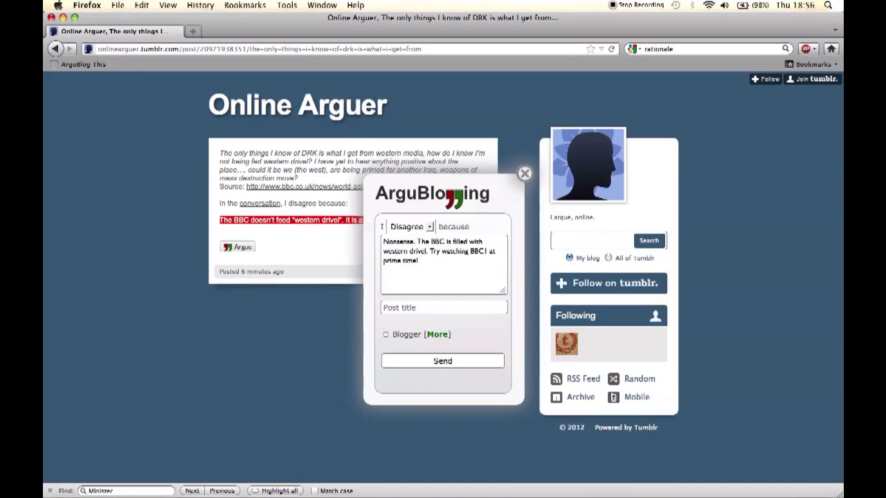
pyautogui.click(396, 308)
pyautogui.write('Western Drivel')
pyautogui.click(385, 335)
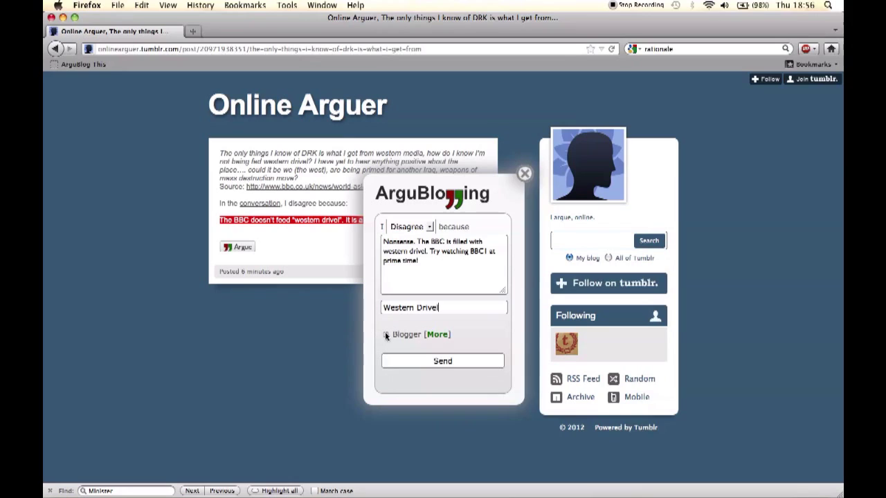
pyautogui.click(443, 362)
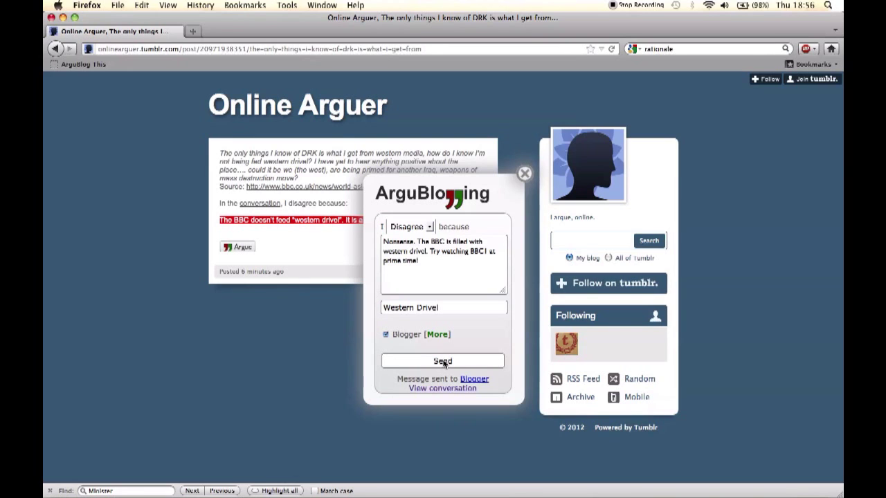
# - Open the conversation's AIFdb diagram and follow the argddblog on tumblr link
pyautogui.click(448, 390)
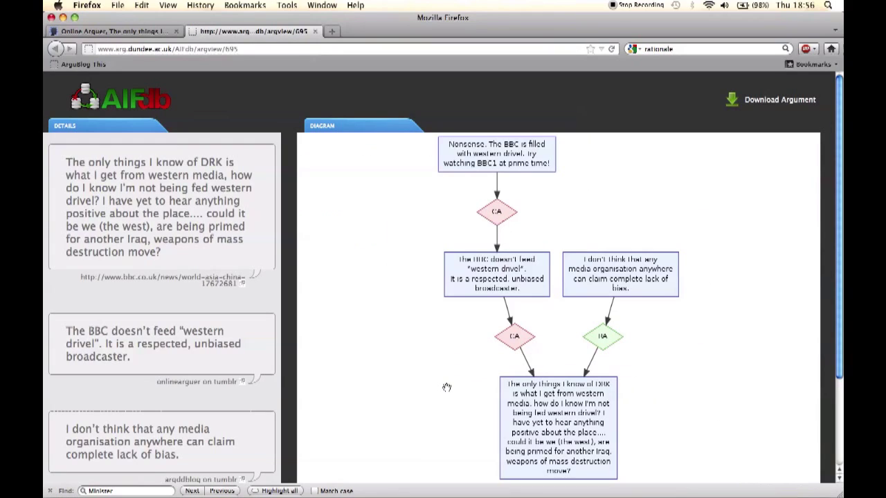
pyautogui.scroll(-2, 360, 374)
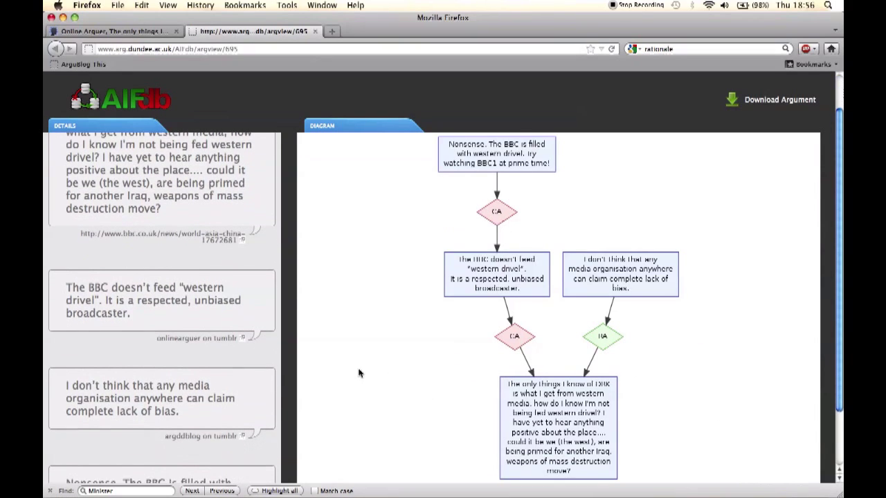
pyautogui.click(199, 427)
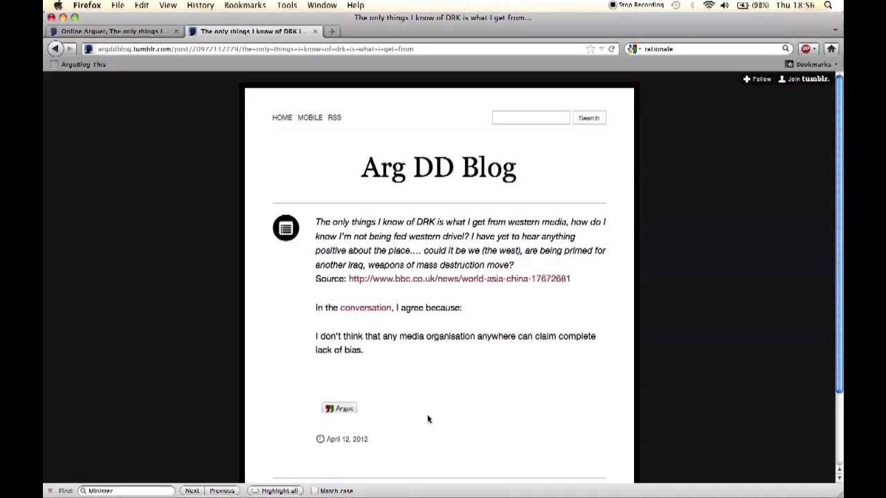
# - Start an Agree reply: 'Exactly wherever an organisation is, it reflects the bias and priorities of its customers'
pyautogui.click(345, 409)
pyautogui.write('E')
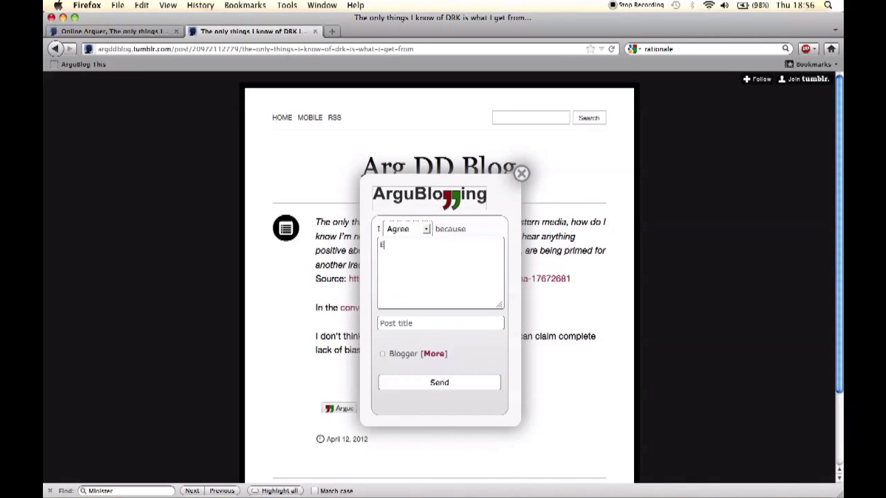
pyautogui.write('xactly,')
pyautogui.write('wherever an organisation is, it reflects the bias ')
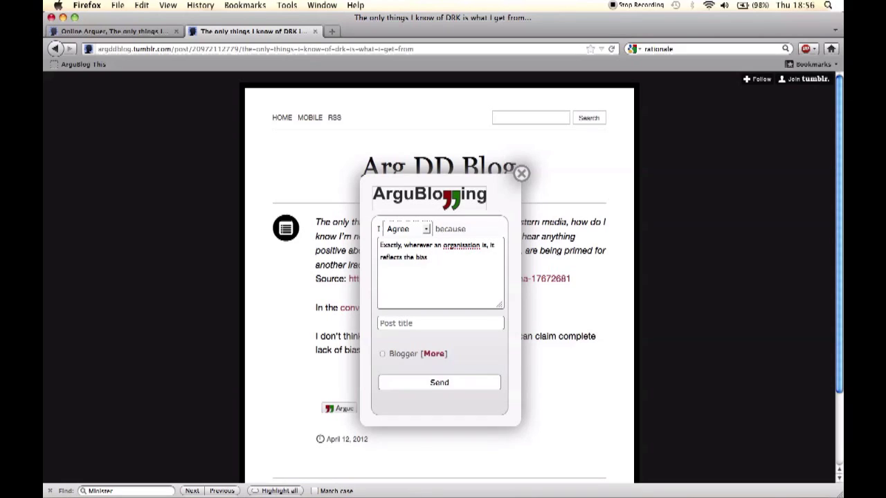
pyautogui.write('and')
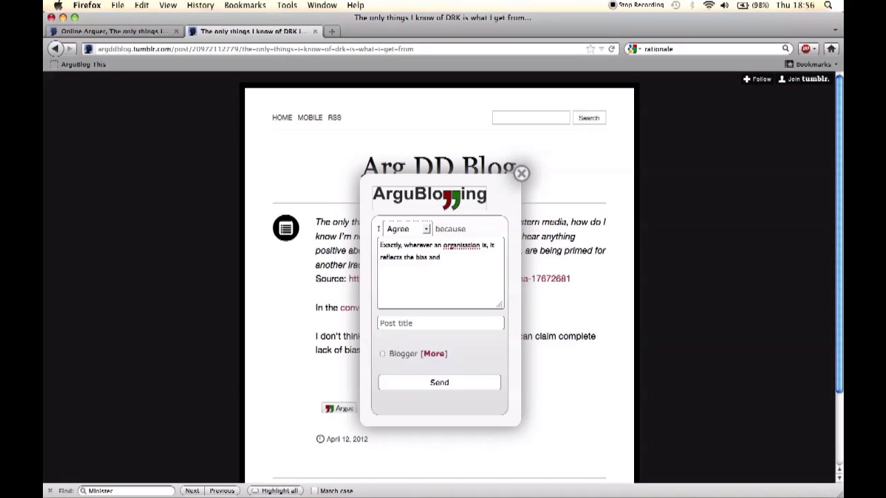
pyautogui.write(' priorities of its customers')
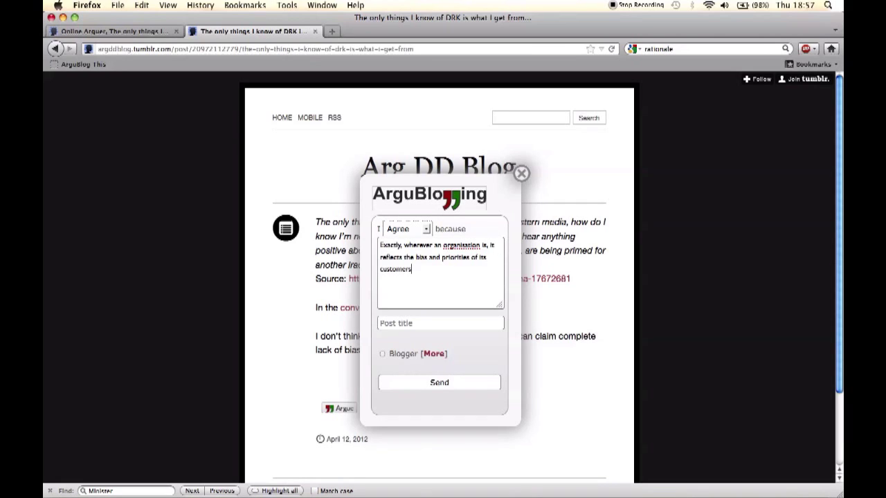
# - Title the reply 'BBC bias', send it to Blogger, and open the Blogger copy
pyautogui.click(411, 325)
pyautogui.write('BBC bias')
pyautogui.click(441, 384)
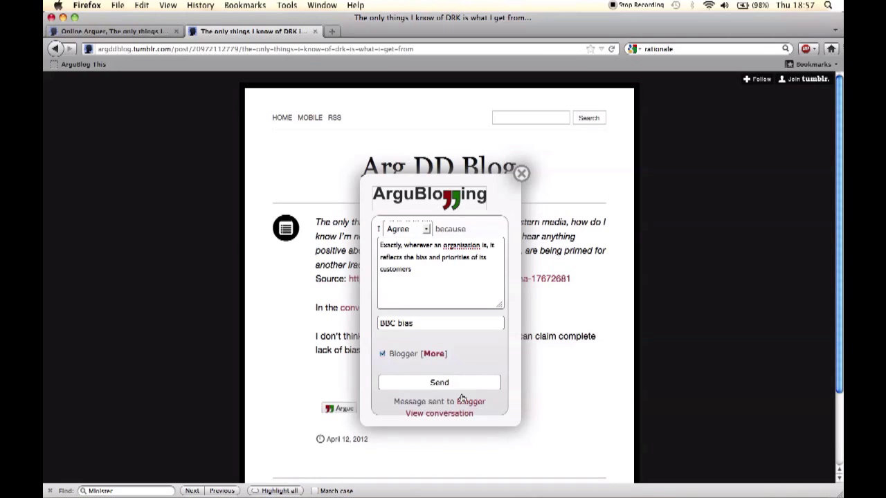
pyautogui.click(470, 404)
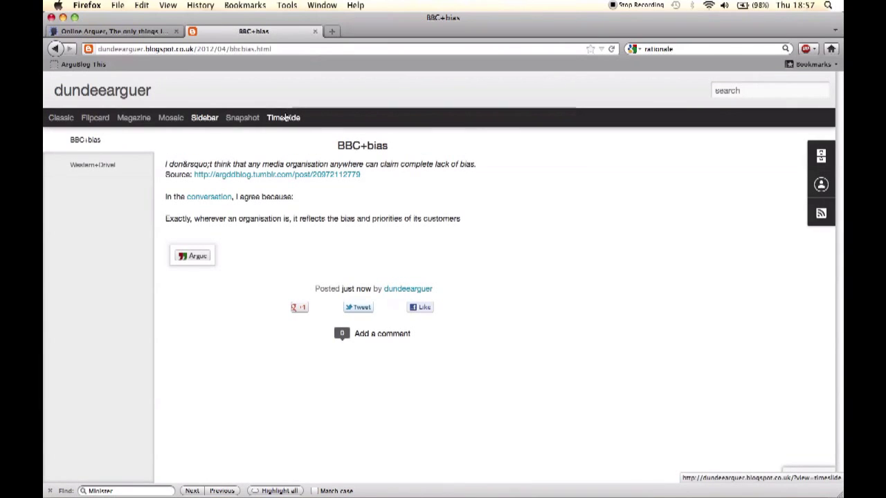
# - Open the AIFdb diagram of the BBC bias post's conversation
pyautogui.click(285, 118)
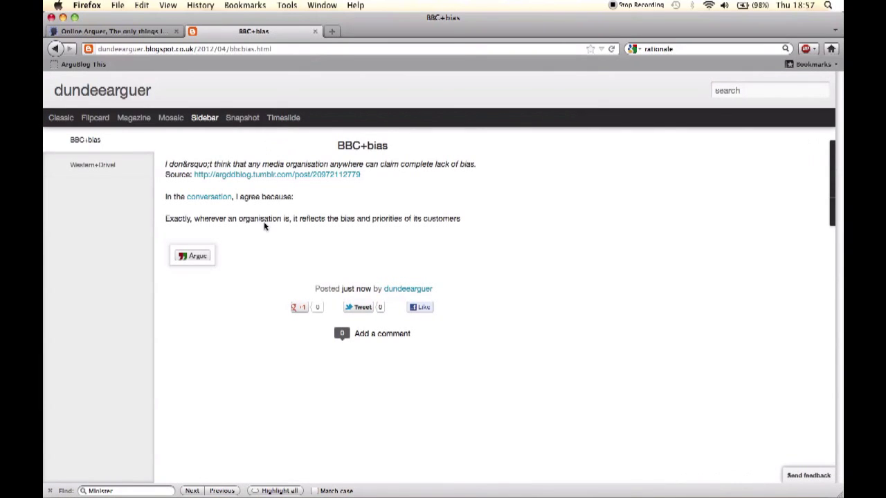
pyautogui.click(210, 197)
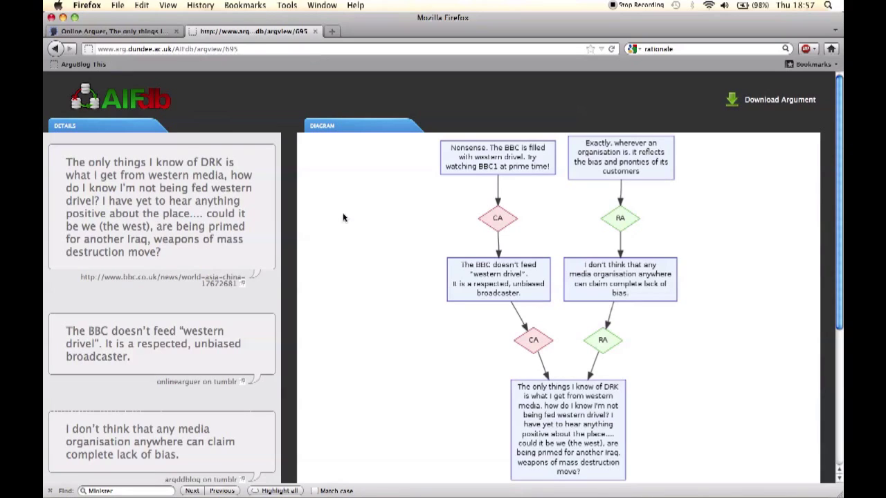
# - Load the AIFdb search page in a new browser tab
pyautogui.press('super+t')
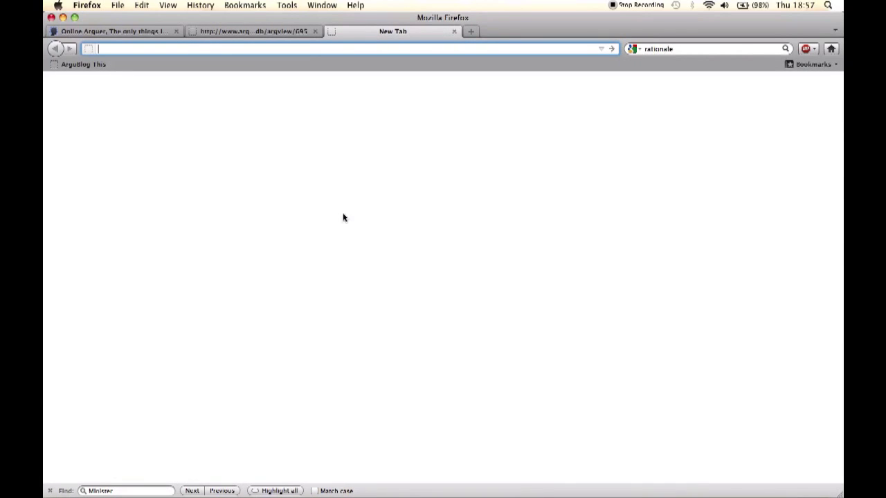
pyautogui.write('aif')
pyautogui.press('Down')
pyautogui.press('Return')
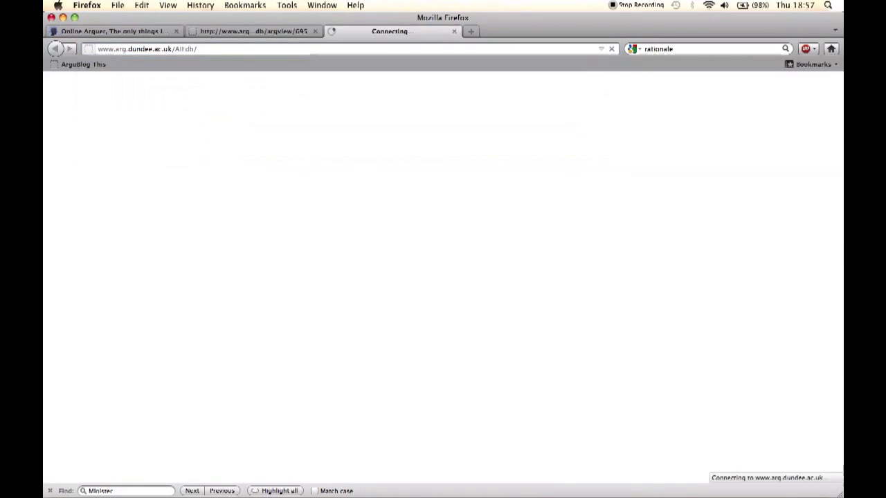
# - Search AIFdb for 'drivel' and open Argument Map 695 from the first result
pyautogui.click(286, 220)
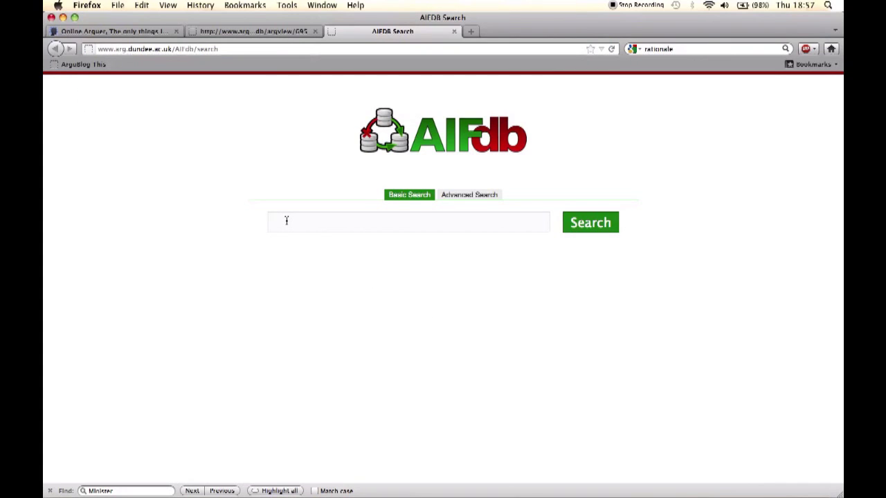
pyautogui.write('drivel')
pyautogui.press('Return')
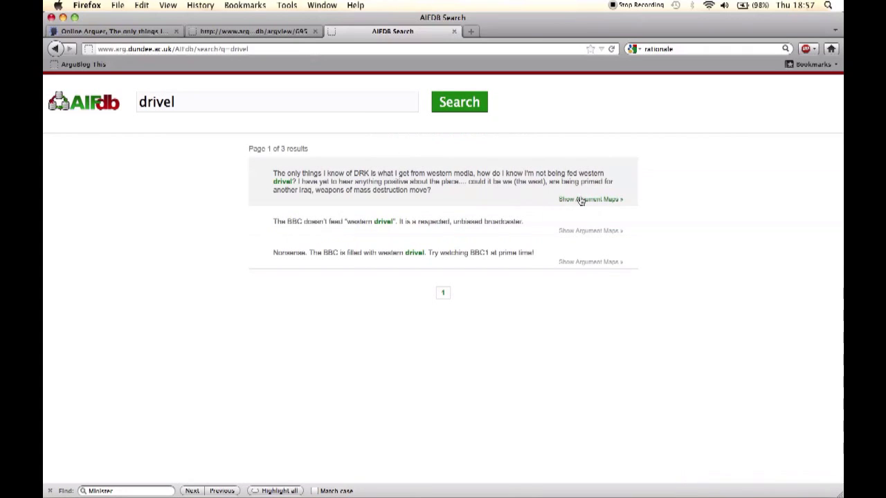
pyautogui.click(580, 200)
pyautogui.click(335, 201)
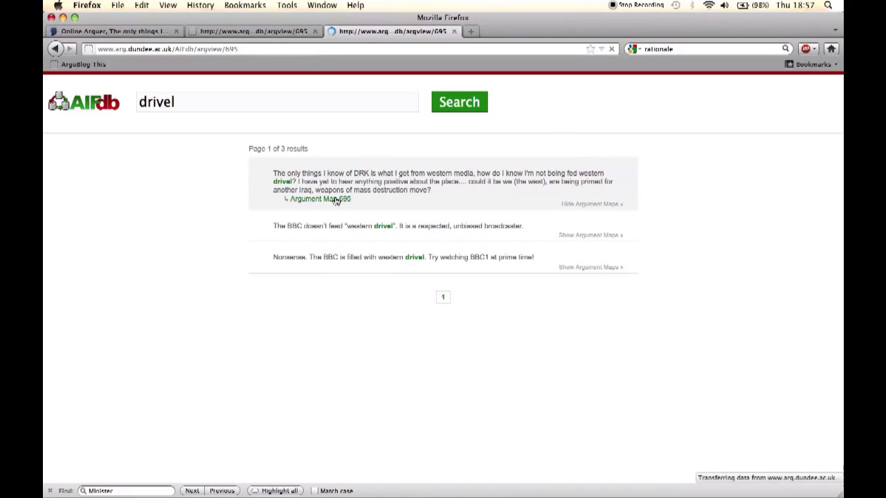